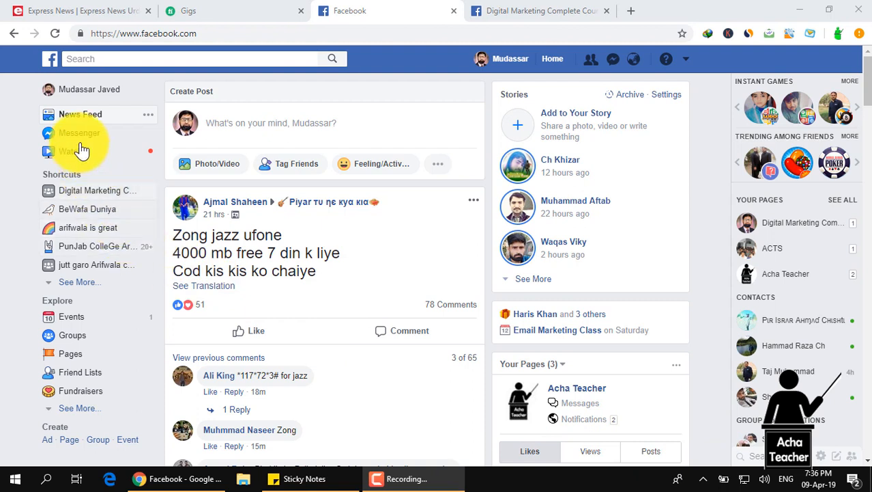
Open the Events page, look over the listed events and bring up the options for creating an event
click(73, 325)
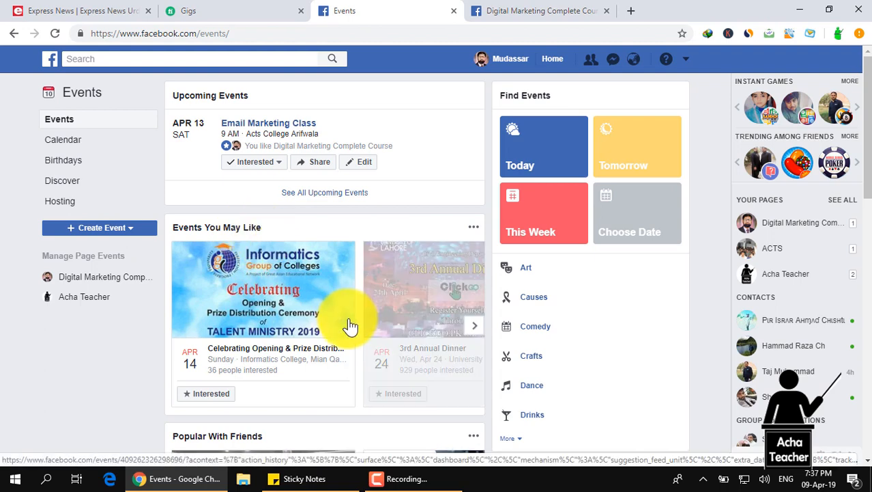
scroll(349, 320, down, 5)
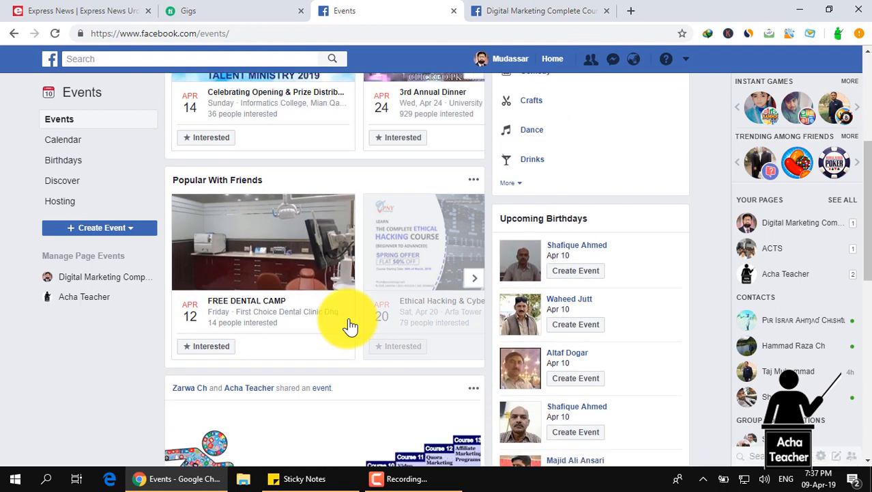
scroll(347, 318, down, 5)
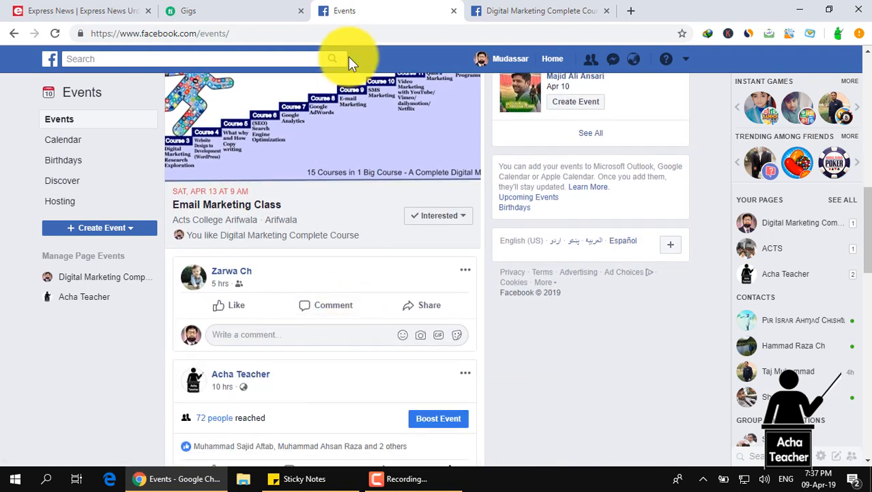
scroll(80, 410, up, 2)
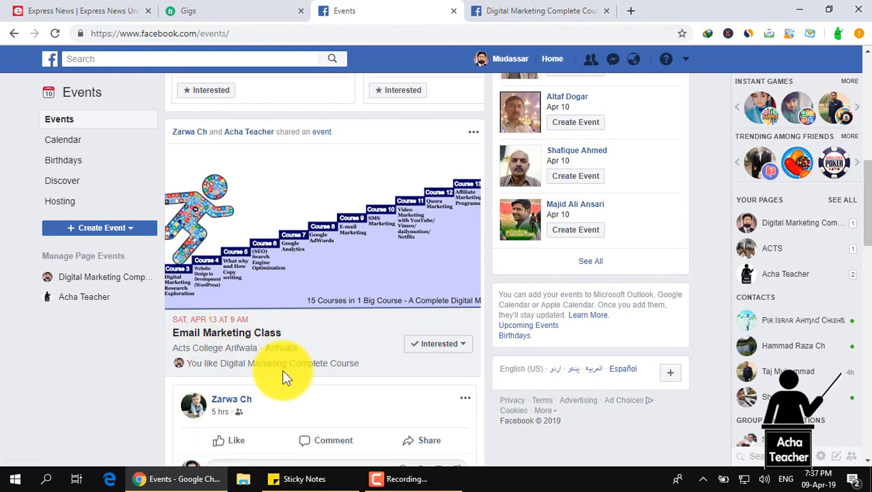
scroll(282, 369, up, 1)
scroll(280, 368, up, 7)
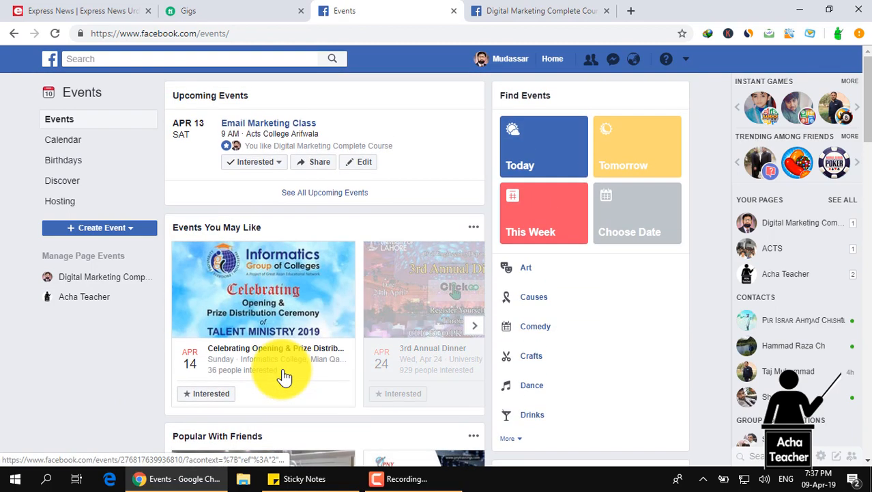
click(128, 236)
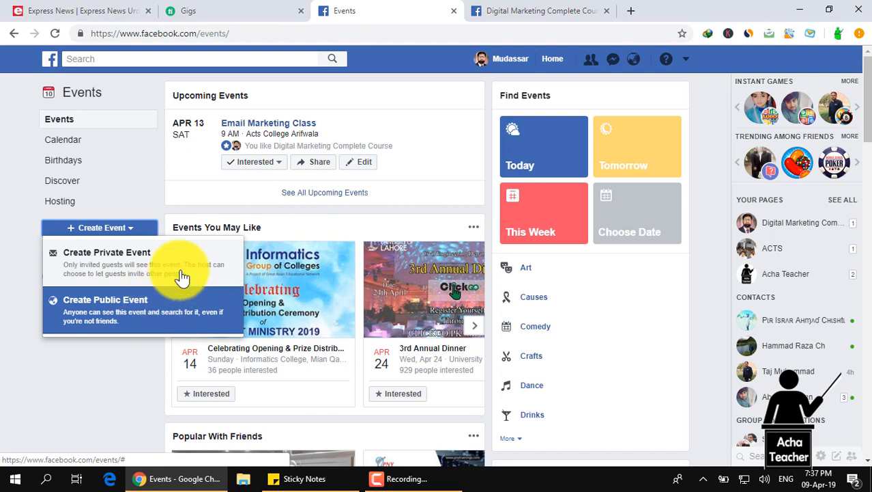
Switch to the Digital Marketing Complete Course page's events and open the upcoming Email Marketing Class event for editing
click(518, 9)
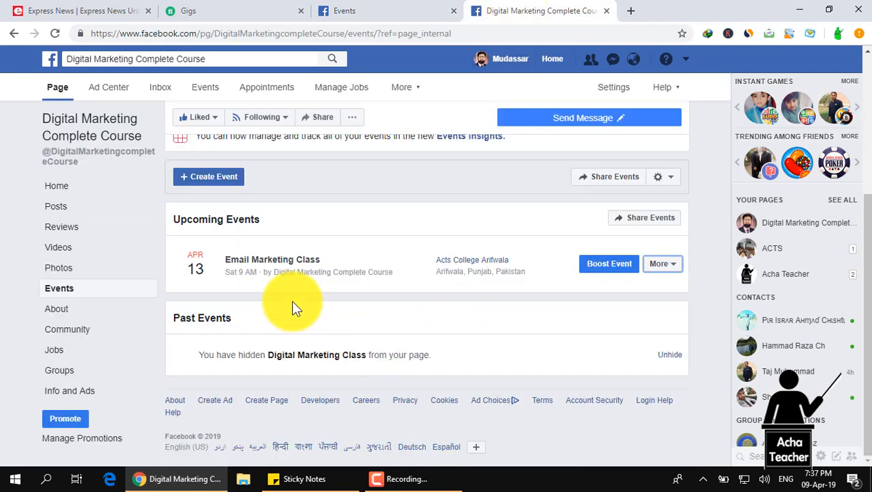
click(668, 268)
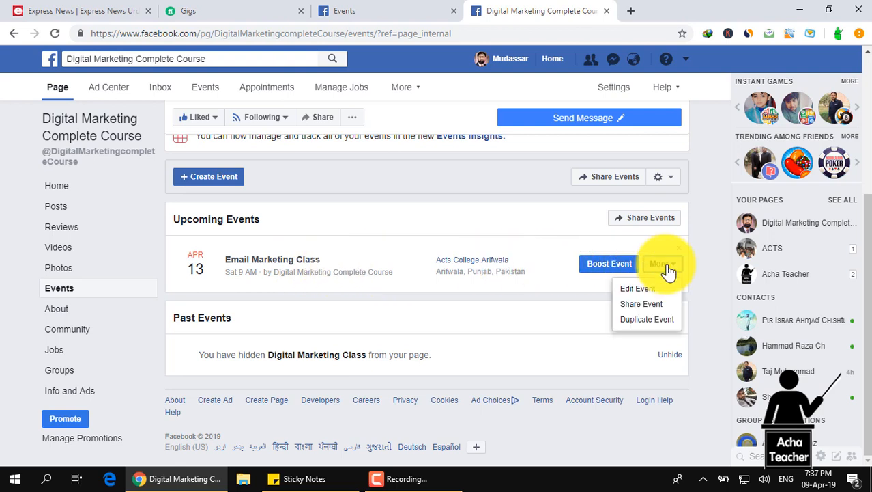
click(669, 270)
click(669, 270)
click(638, 289)
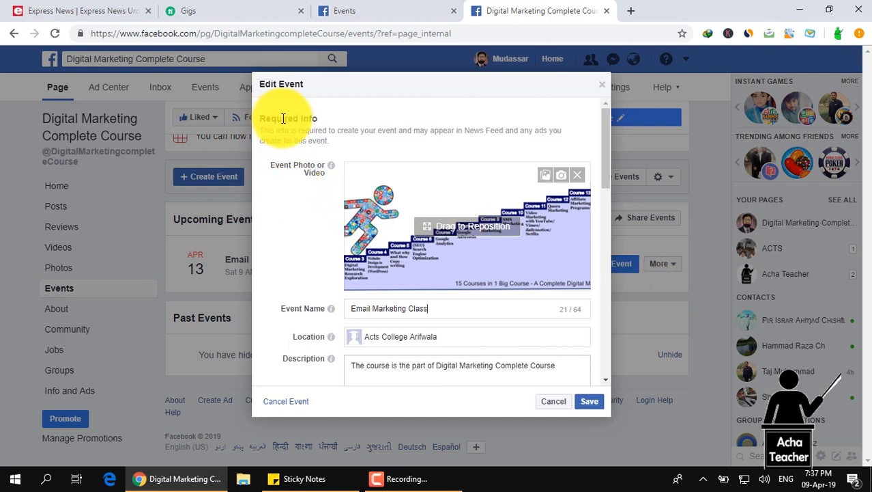
Return to the Events page, start a new public event and look through its form
click(386, 11)
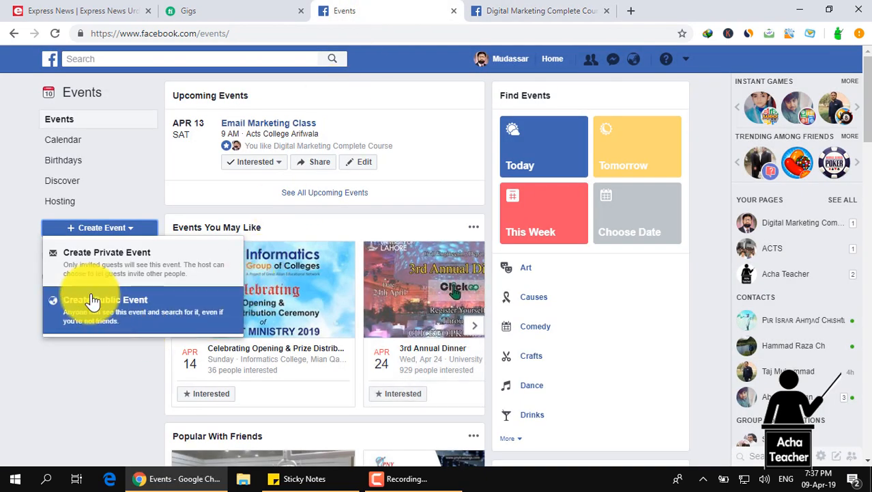
click(120, 313)
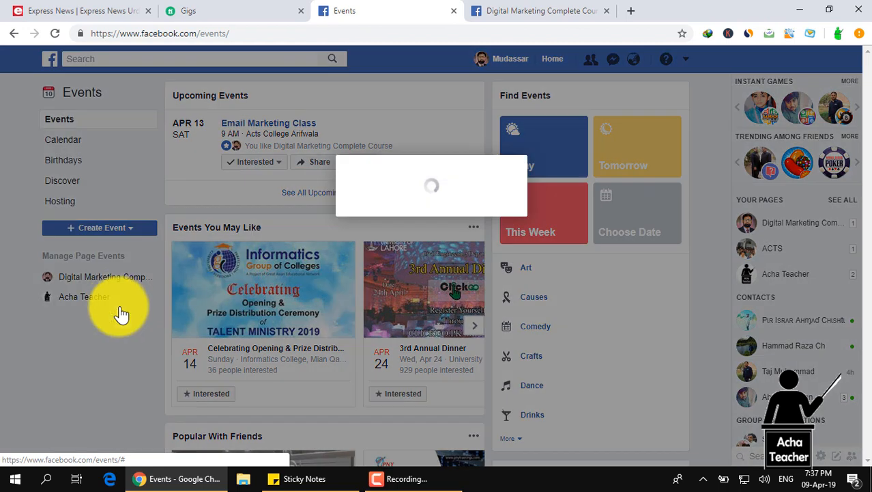
scroll(422, 229, down, 6)
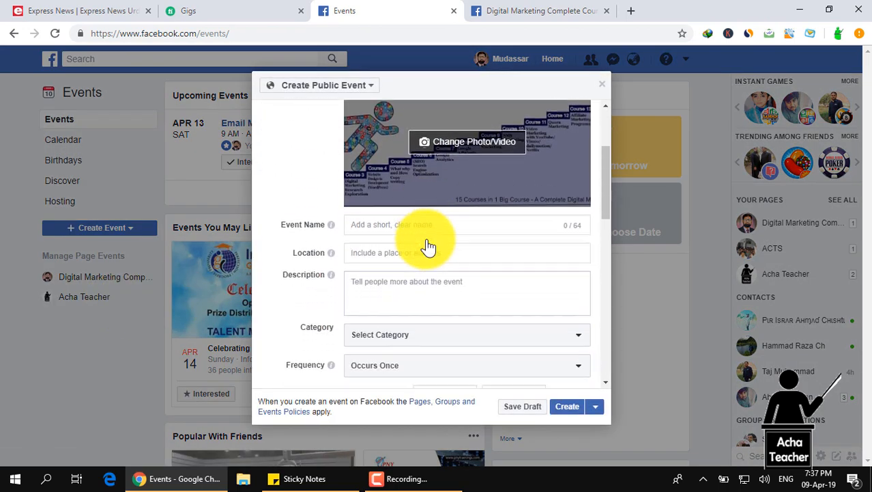
scroll(441, 252, down, 3)
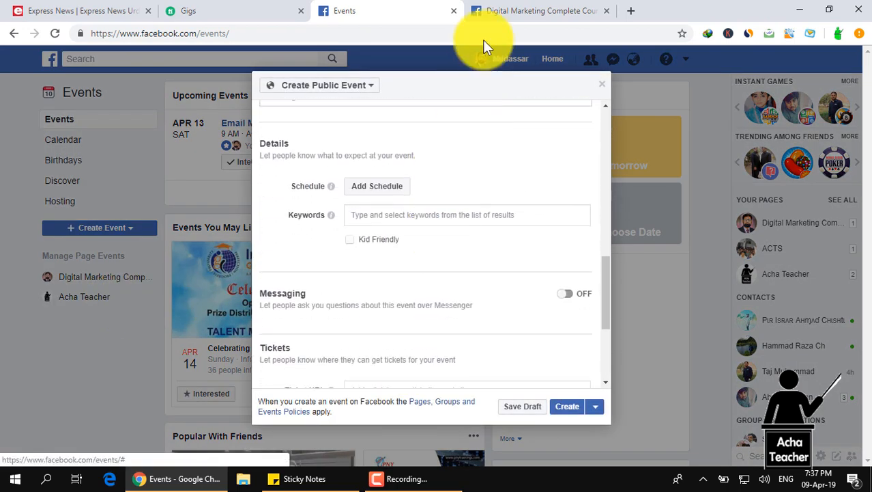
Go back to the Email Marketing Class event editor, browse the Profile Pictures album for an event photo and close the photo chooser
click(511, 10)
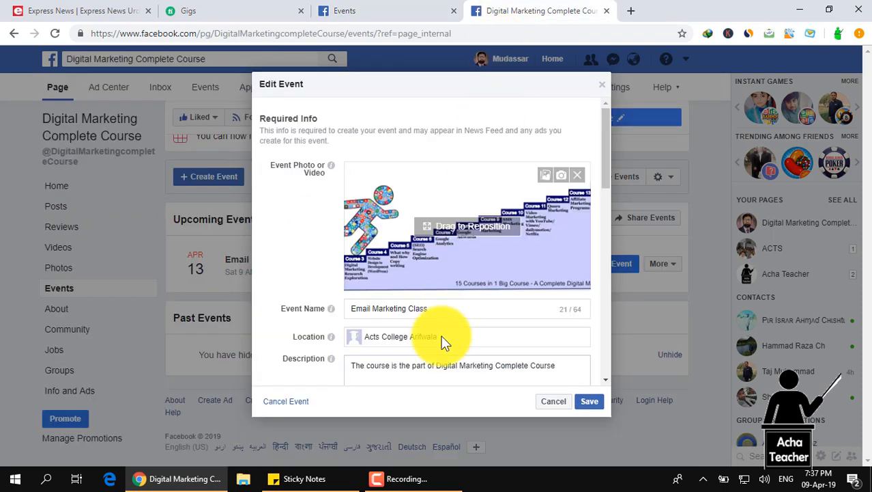
key(ctrl+a)
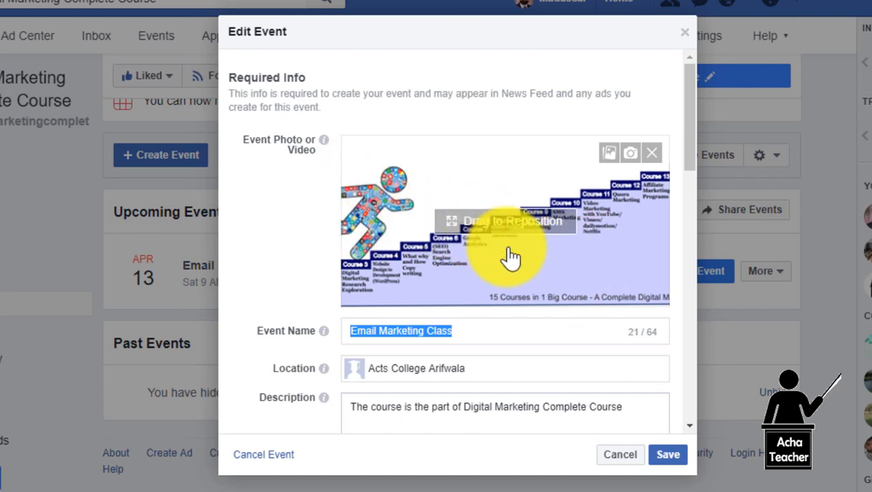
click(609, 158)
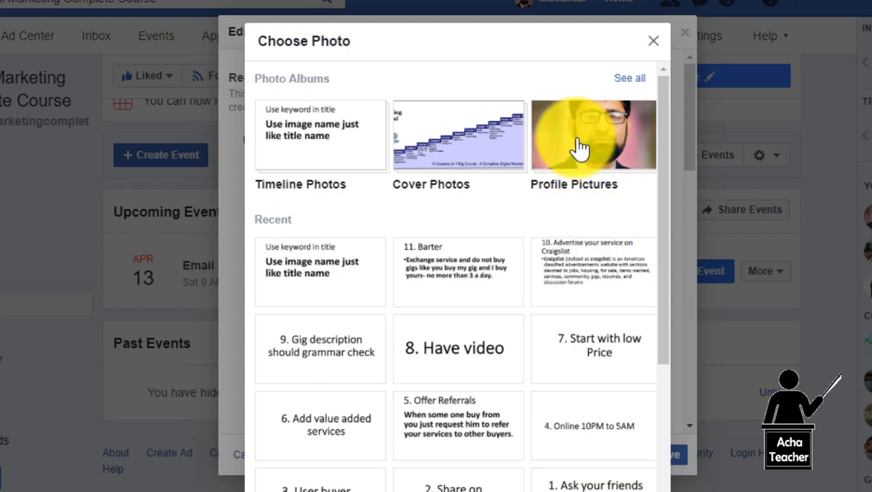
click(579, 146)
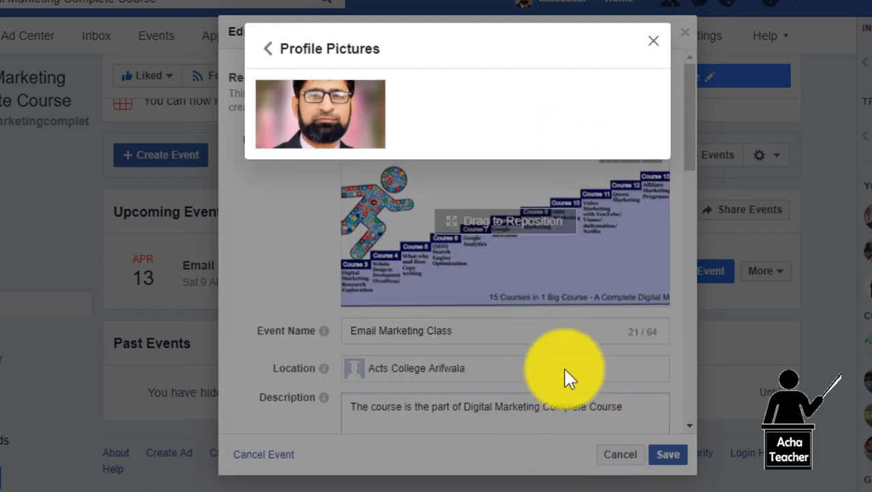
click(287, 229)
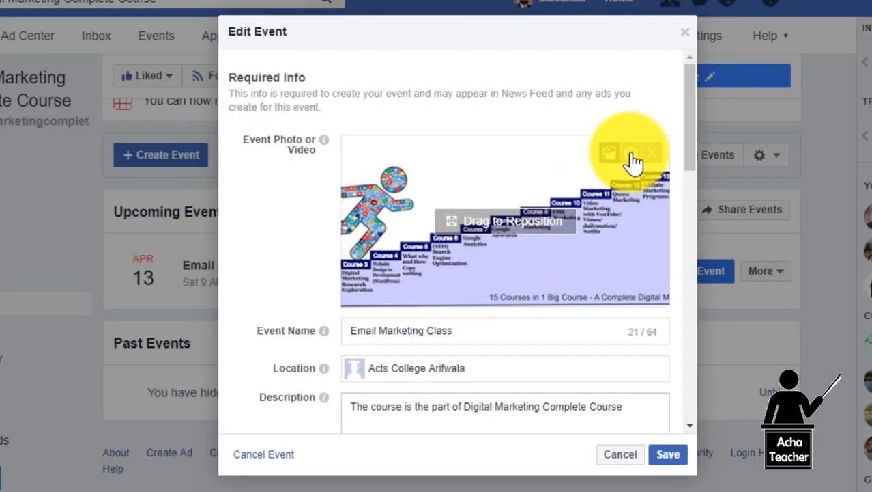
Examine the event name and location entered for the Email Marketing Class event
scroll(478, 290, down, 1)
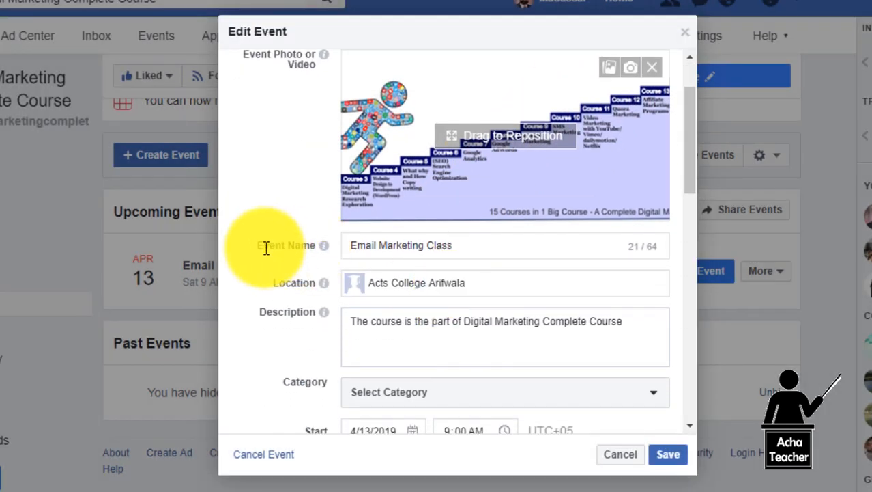
click(497, 246)
drag(435, 245, 327, 246)
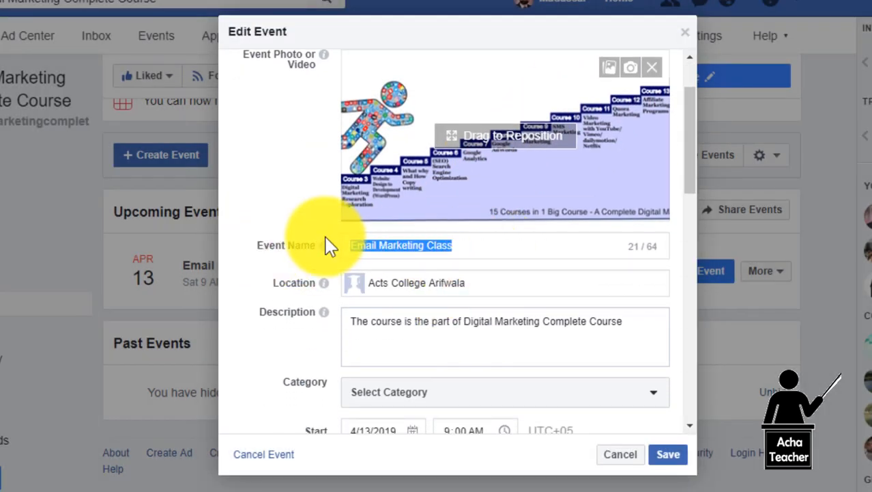
click(474, 247)
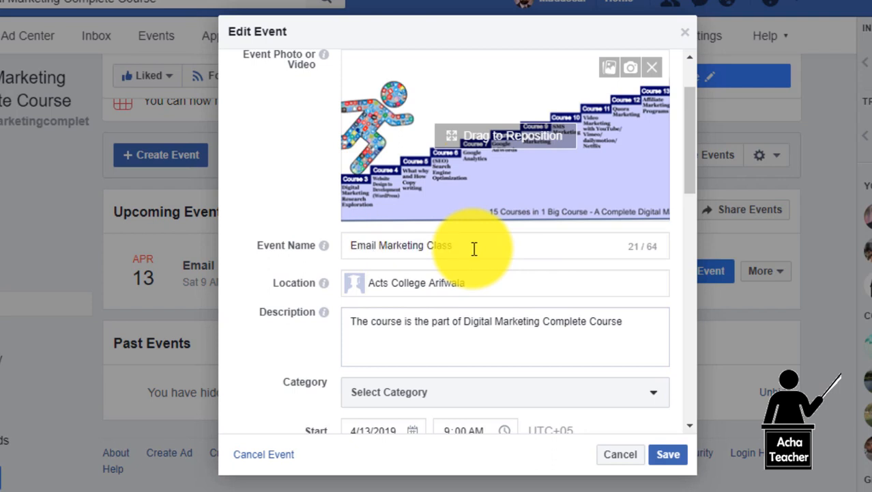
drag(468, 247, 352, 253)
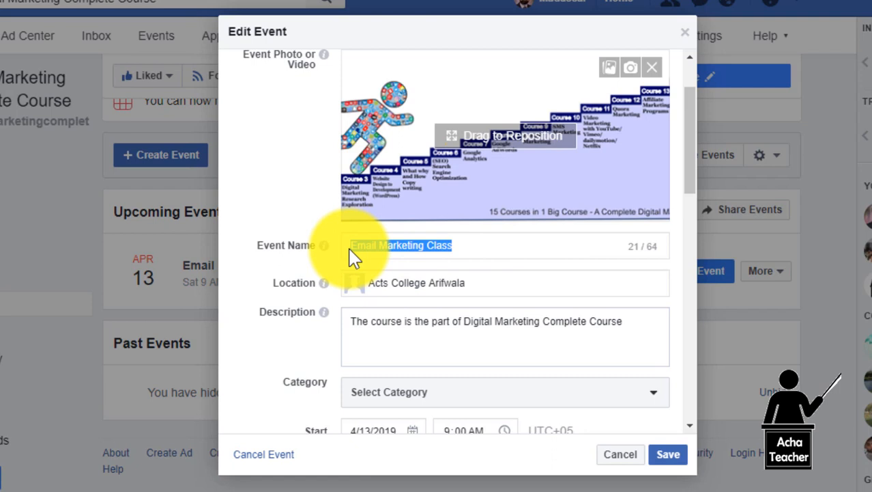
click(458, 242)
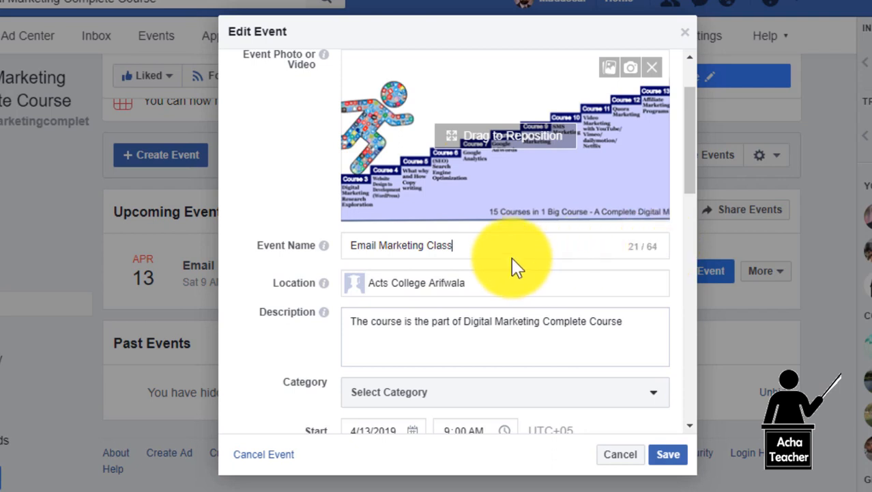
drag(453, 245, 347, 246)
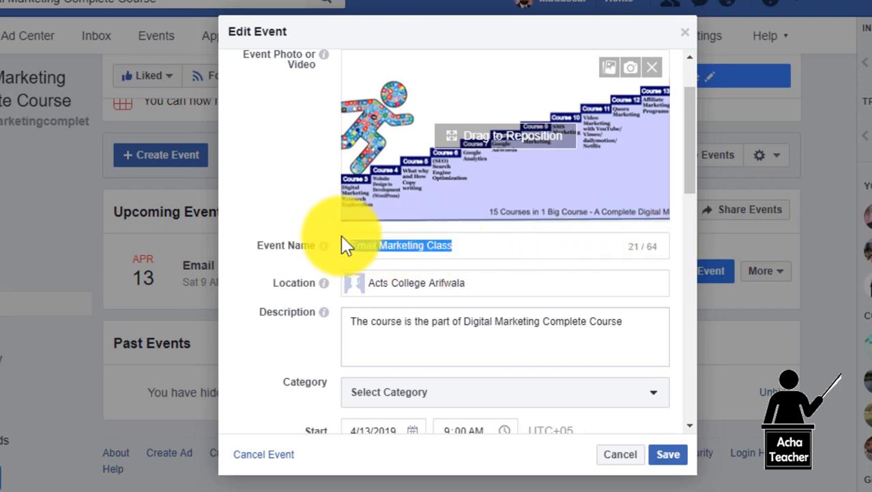
triple_click(427, 292)
click(477, 282)
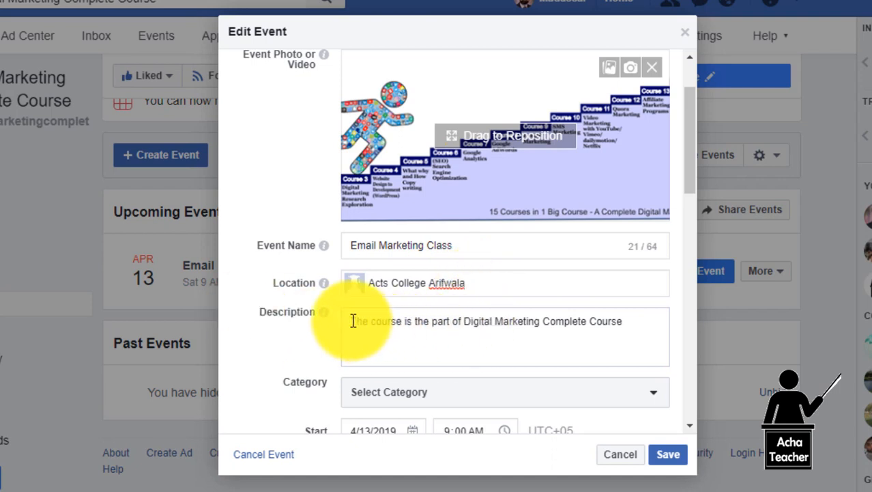
Review the event description and add a full stop at its end
drag(353, 321, 652, 333)
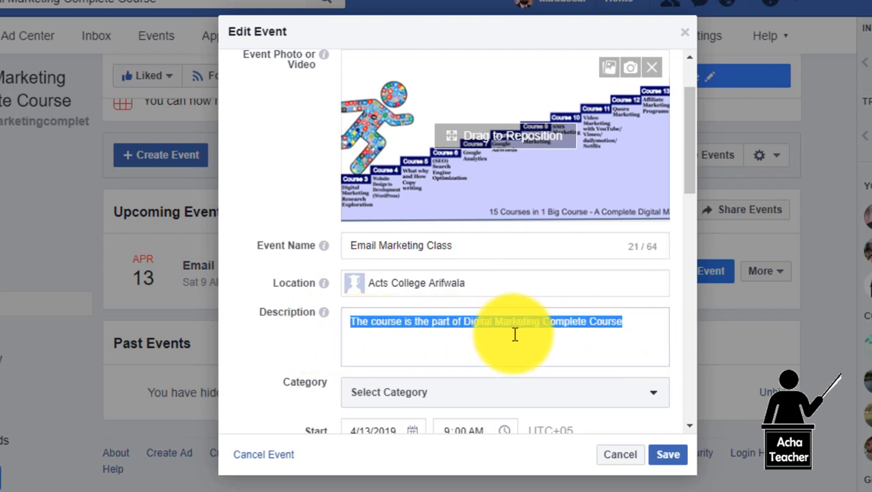
click(630, 317)
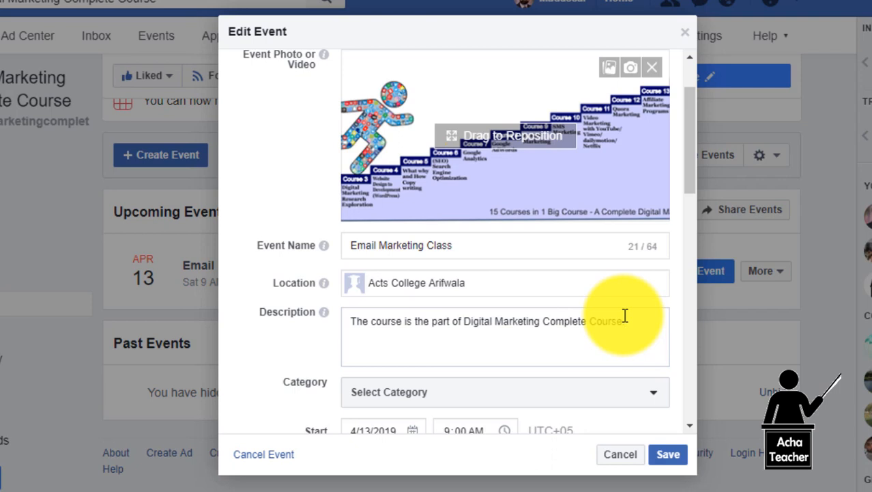
text(.)
Set the Email Marketing Class event's category to Other
scroll(624, 314, down, 1)
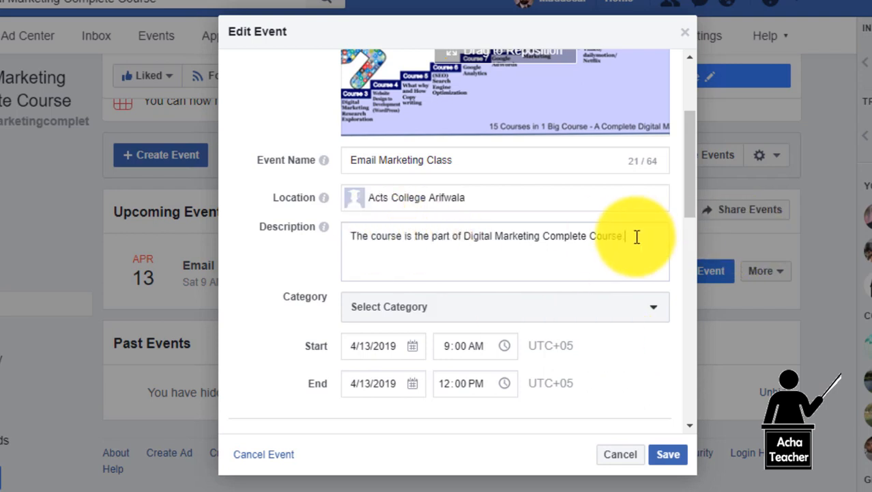
click(645, 308)
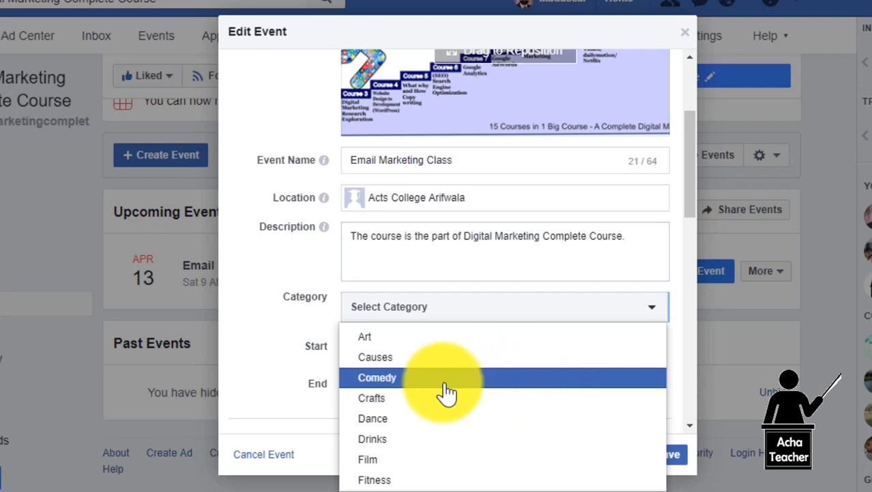
scroll(441, 399, down, 3)
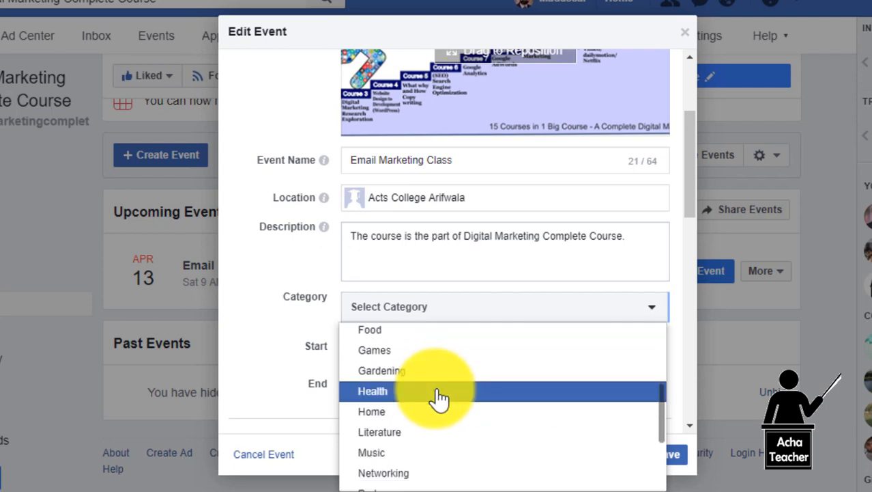
scroll(437, 399, down, 2)
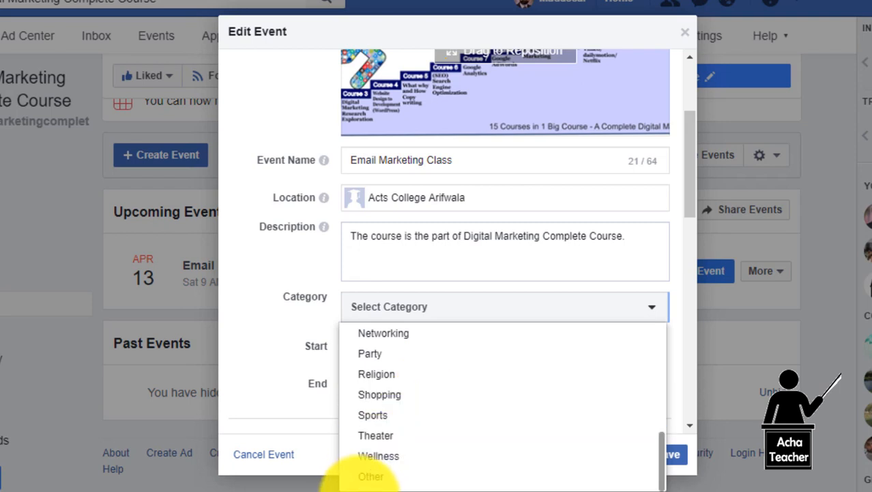
click(375, 474)
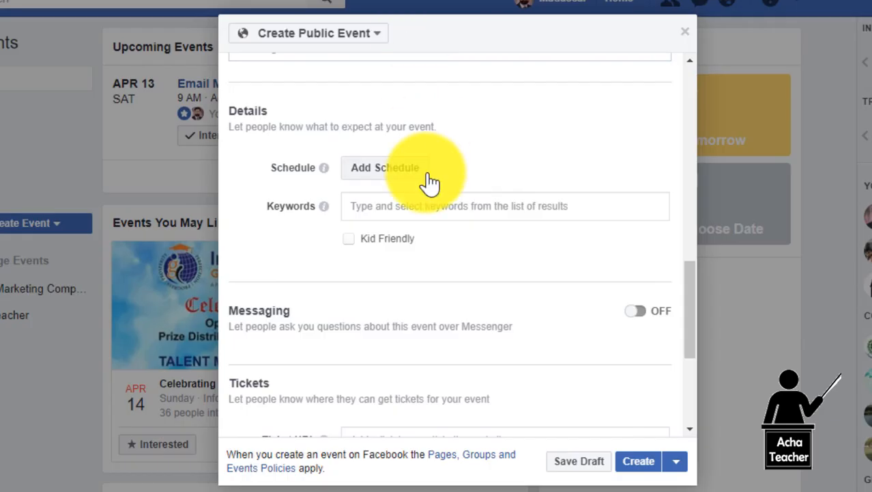
Review the new public event form from the co-hosts and details sections to the name, location and date fields
scroll(420, 171, up, 10)
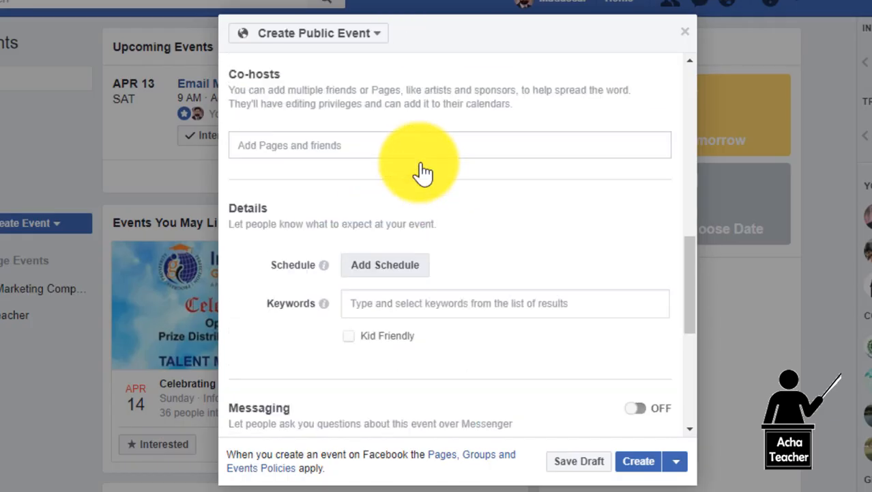
scroll(421, 171, down, 5)
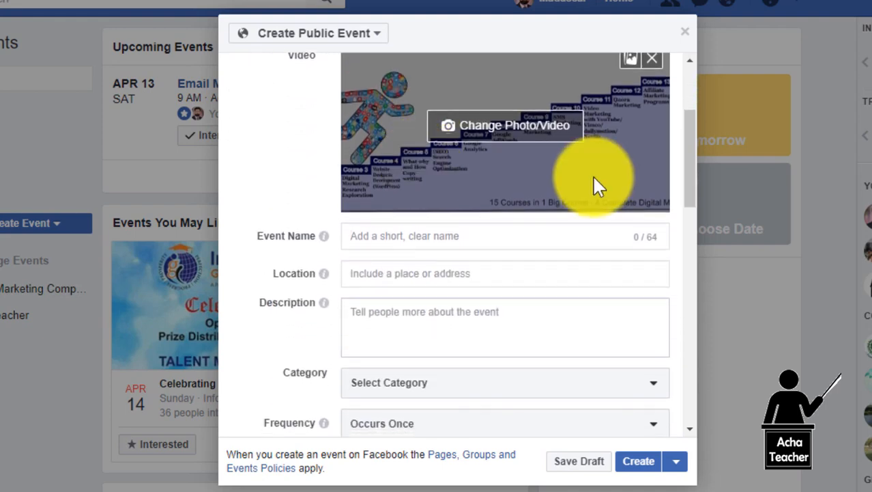
scroll(423, 117, up, 1)
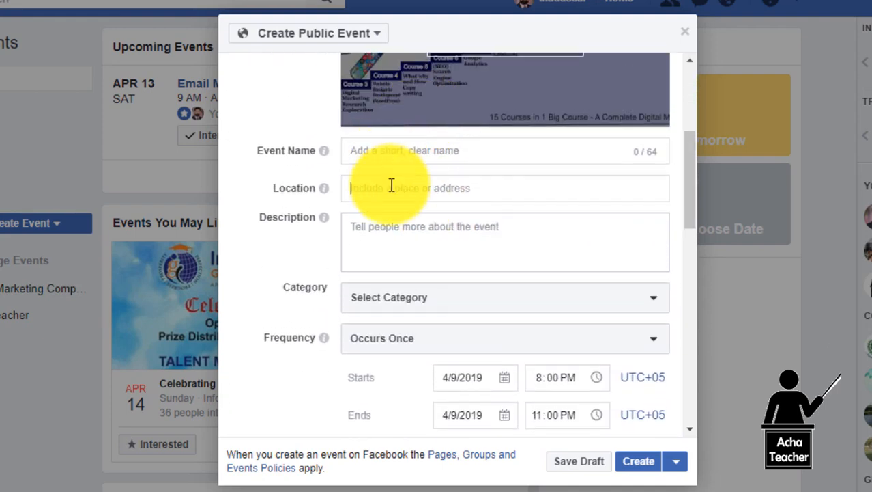
Examine the description field and the category and frequency choices in the new public event form
click(390, 239)
scroll(393, 240, down, 1)
scroll(393, 240, down, 2)
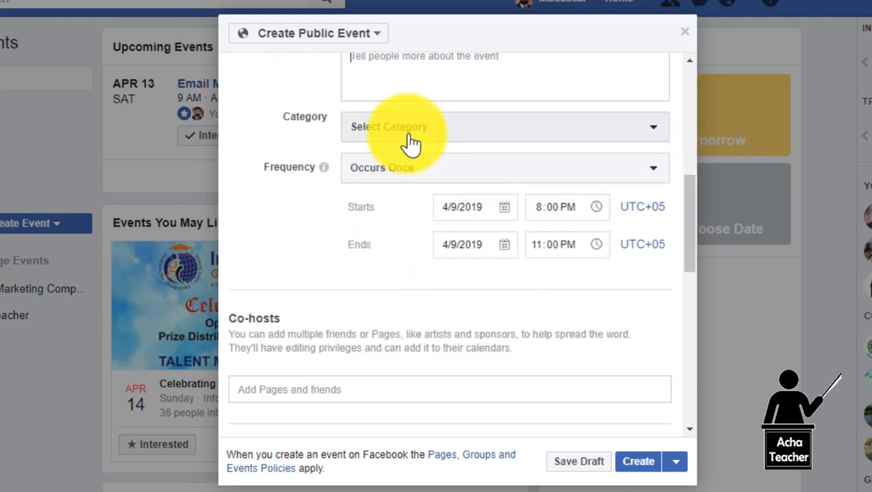
click(409, 142)
click(230, 234)
click(438, 181)
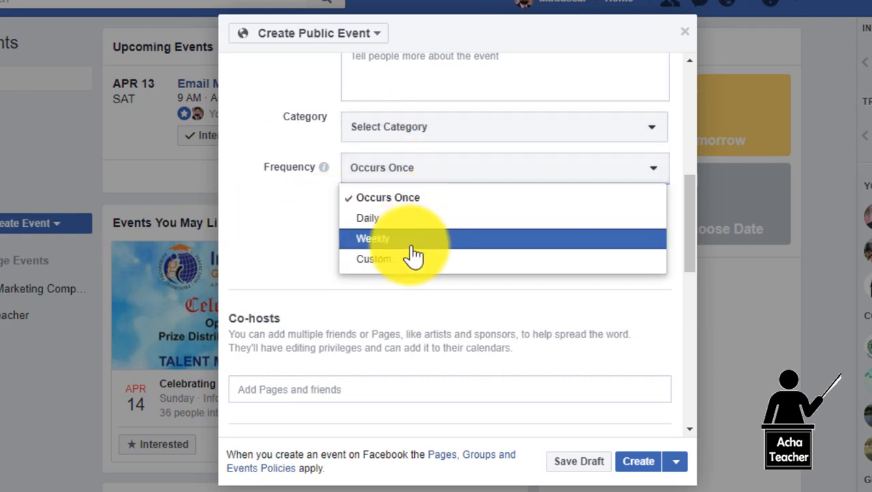
click(259, 221)
Add the MMUOP education website page as a co-host of the new event
scroll(256, 220, down, 5)
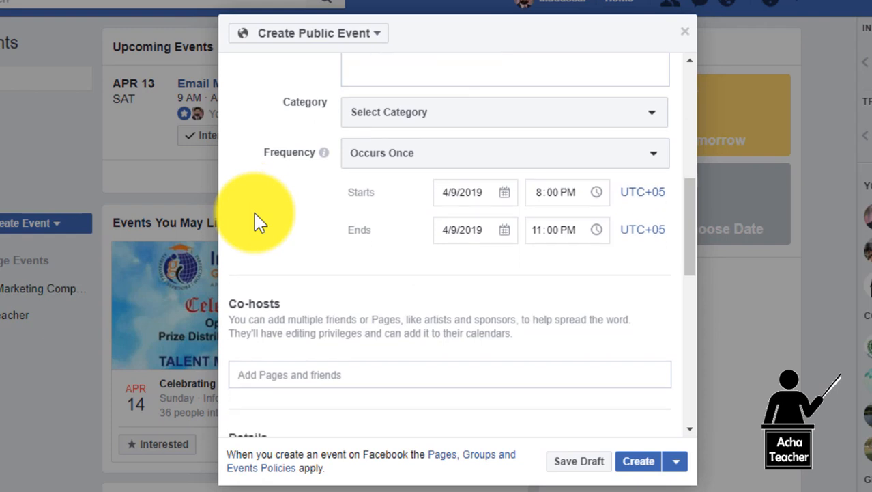
click(273, 219)
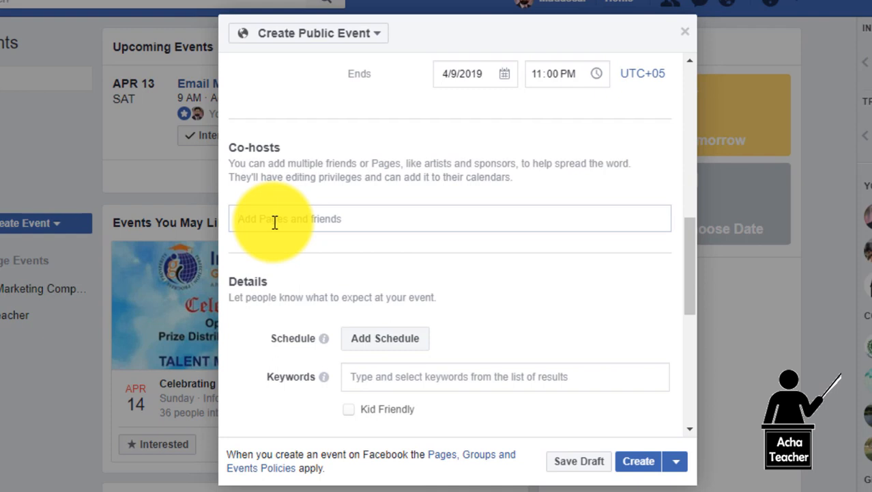
text(mmuop)
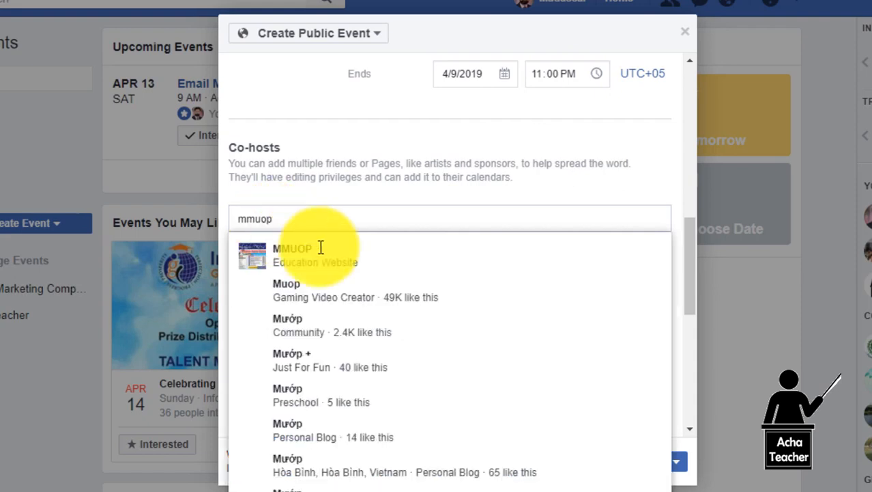
click(352, 249)
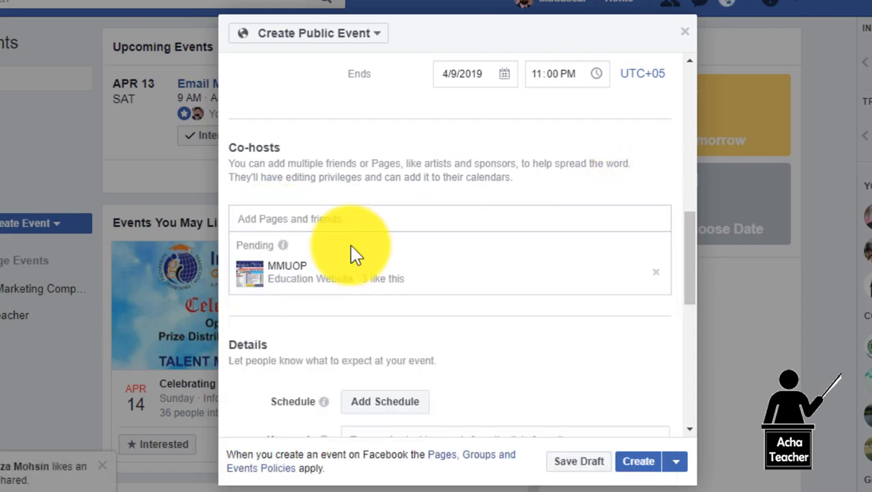
Look over the keywords field in the event details and mark the event as Kid Friendly
scroll(324, 333, down, 2)
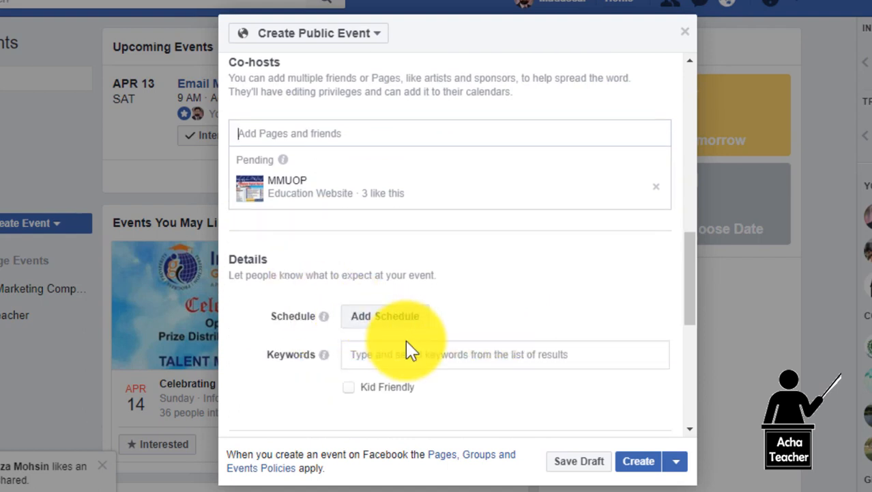
click(394, 358)
scroll(394, 358, down, 2)
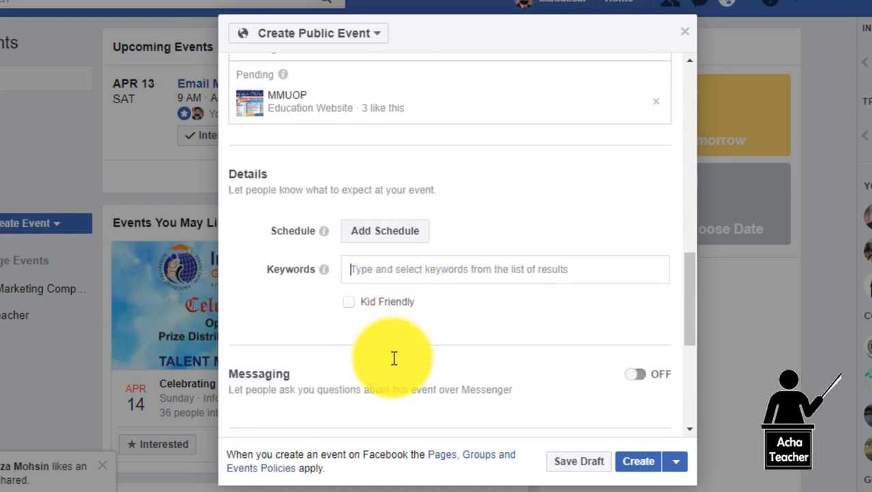
click(349, 302)
Turn on Messaging so people can ask questions about the event over Messenger
scroll(546, 363, down, 3)
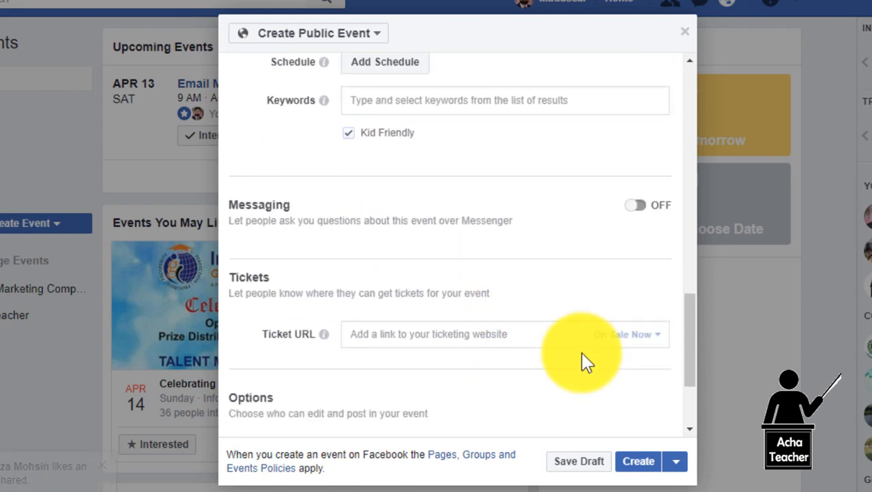
click(639, 213)
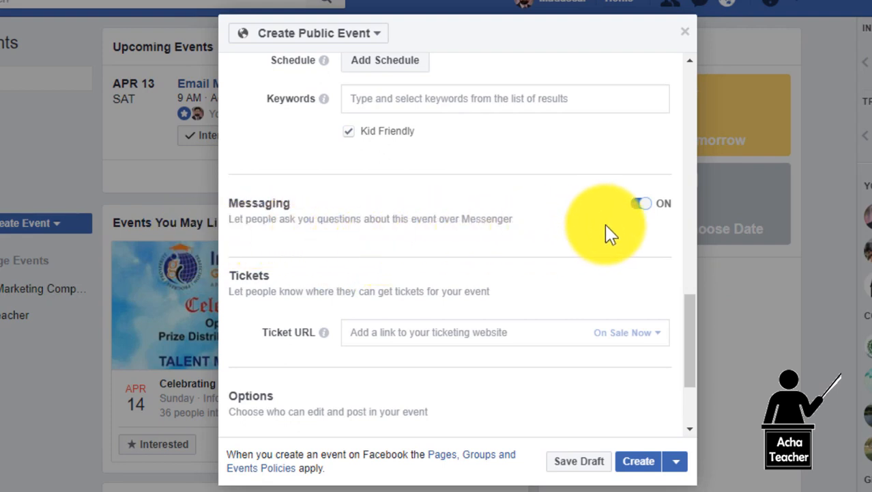
click(637, 211)
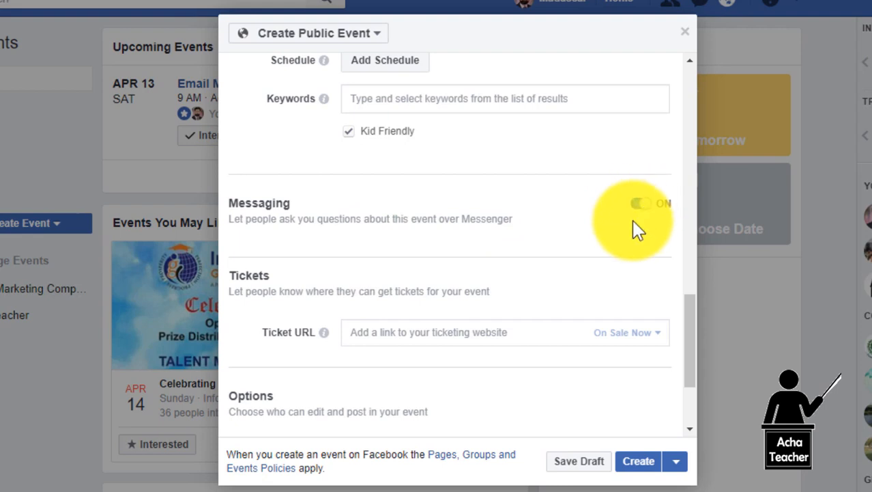
click(640, 205)
Examine the ticket URL field and the posting options, keeping "Anyone can post (reported posts and story items must be approved)"
scroll(443, 239, down, 2)
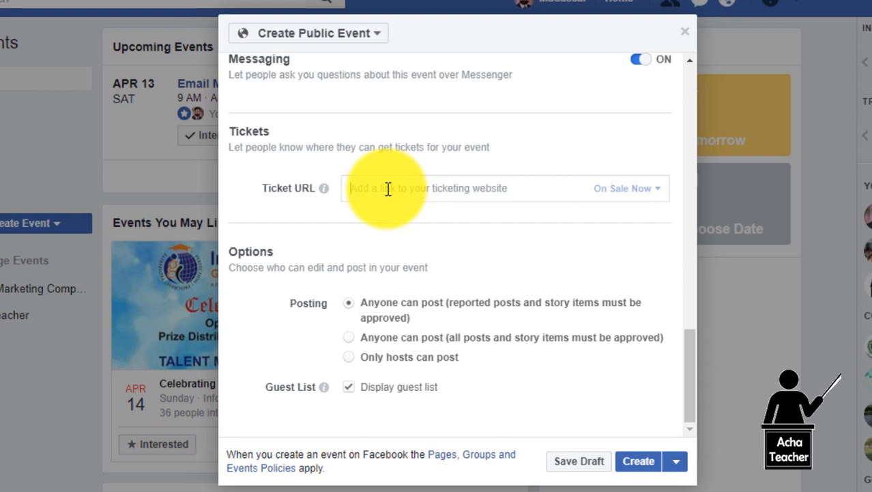
click(388, 190)
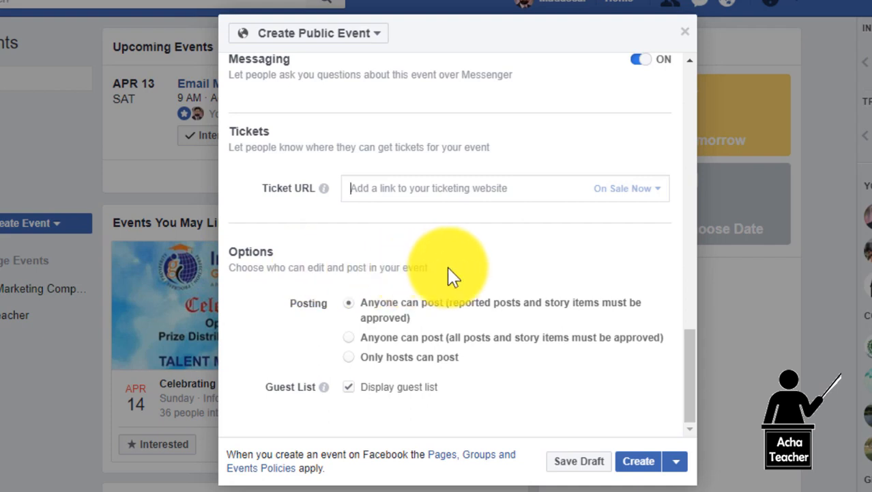
drag(367, 302, 532, 318)
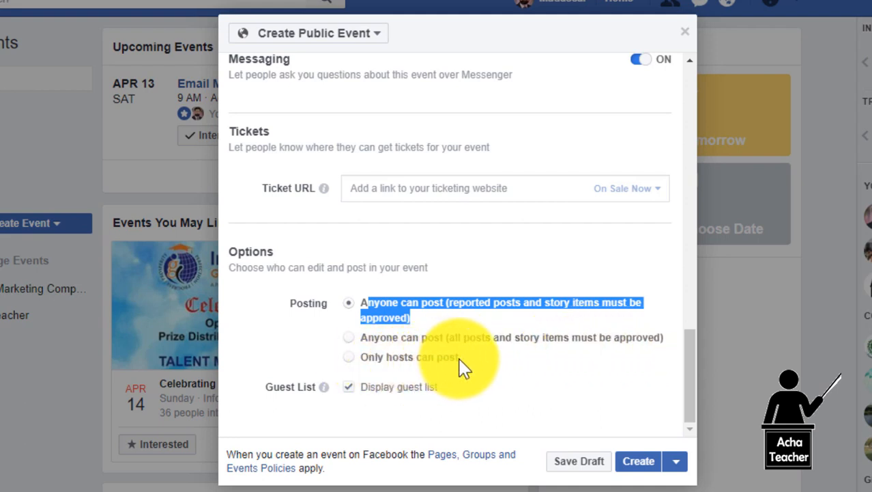
click(355, 305)
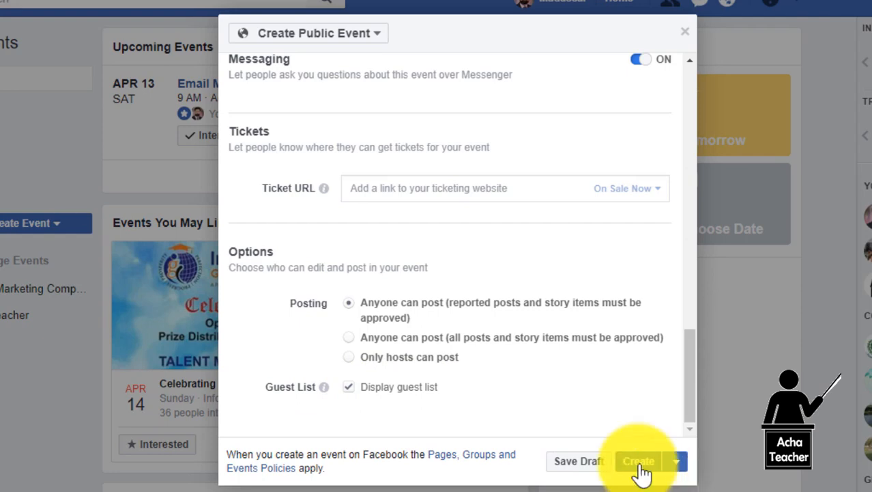
Close the public event form without creating the event and return to the upcoming events list
click(685, 32)
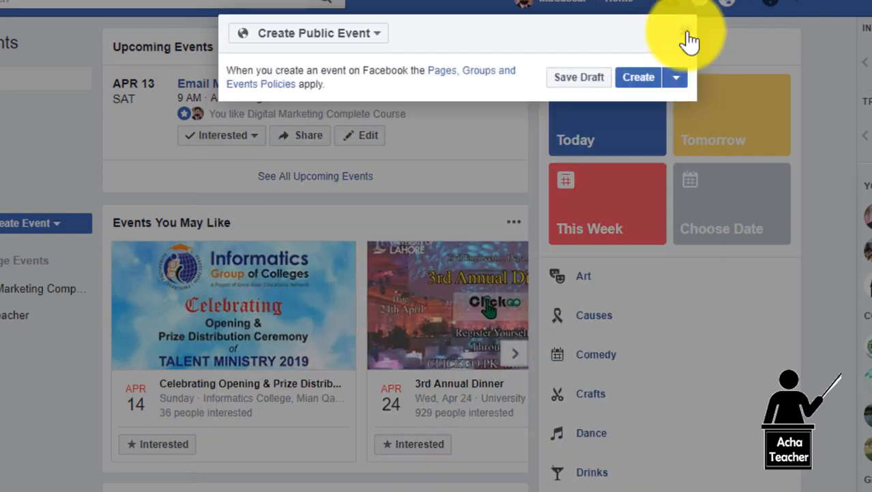
scroll(464, 382, down, 1)
scroll(463, 382, up, 1)
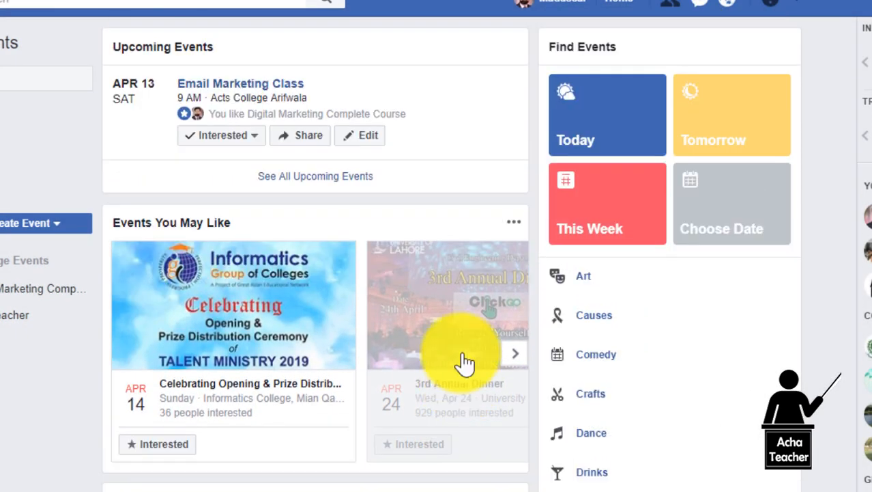
scroll(359, 341, down, 3)
scroll(359, 341, up, 3)
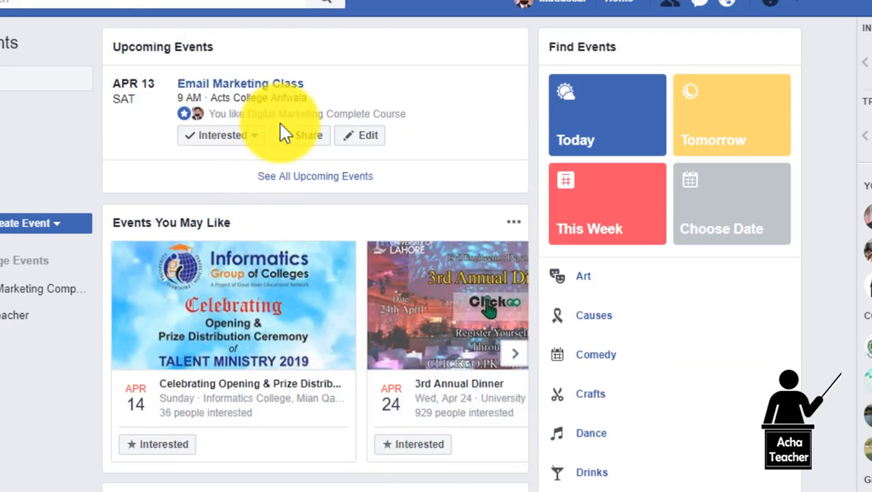